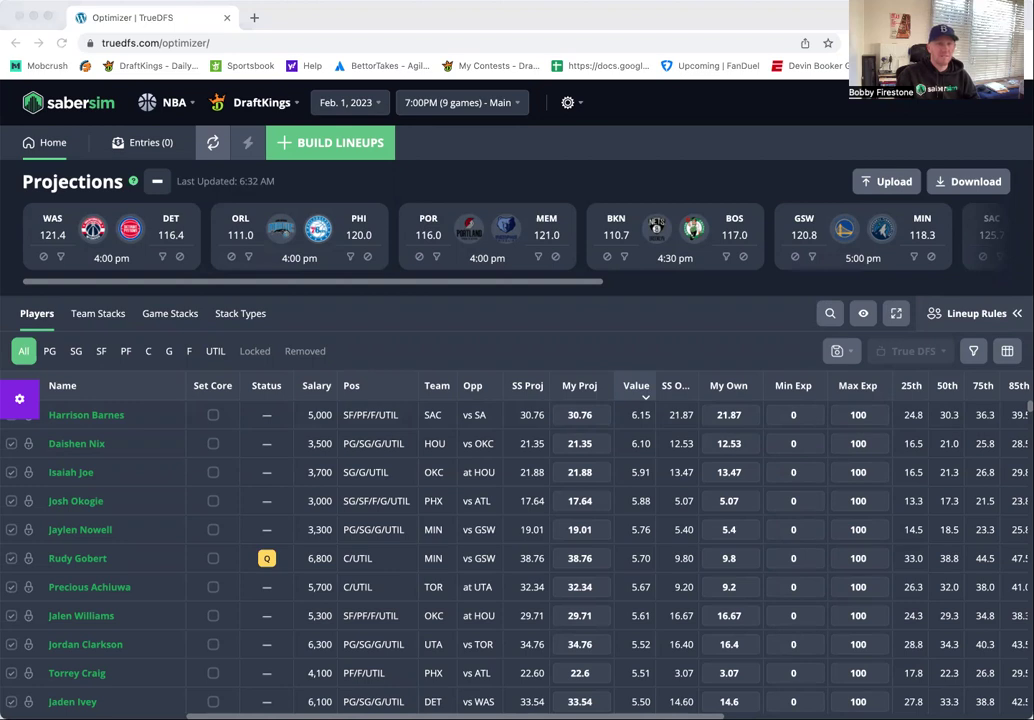
# - Filter the player list to Orlando and to Philadelphia in turn to review each team's projections, clearing each filter
pyautogui.click(301, 287)
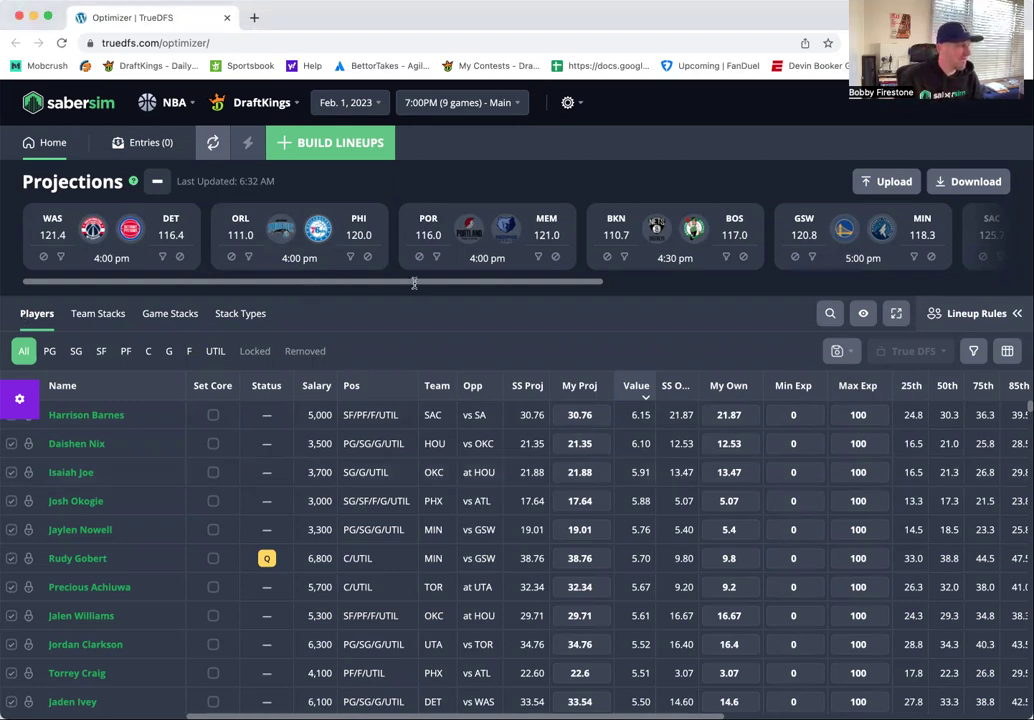
pyautogui.click(250, 258)
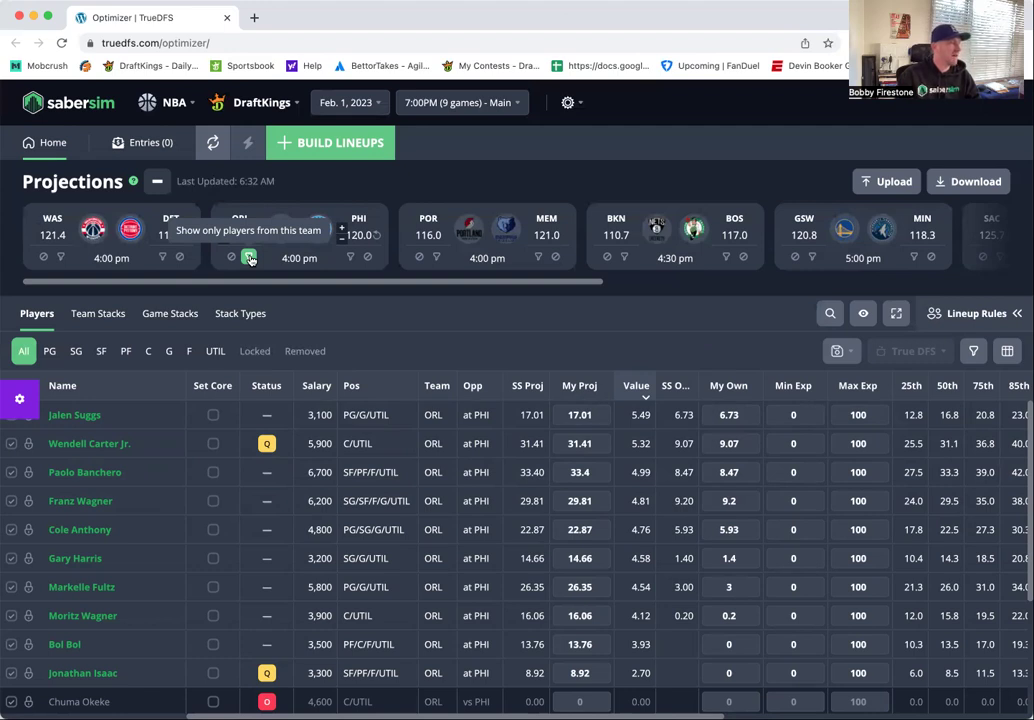
pyautogui.click(250, 258)
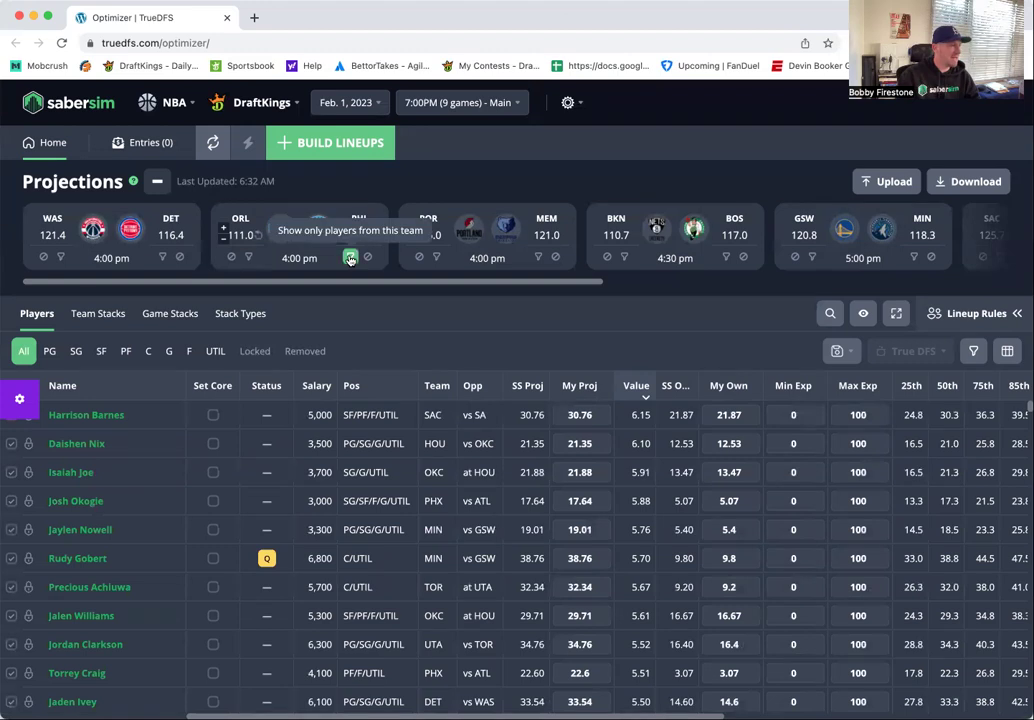
pyautogui.click(350, 258)
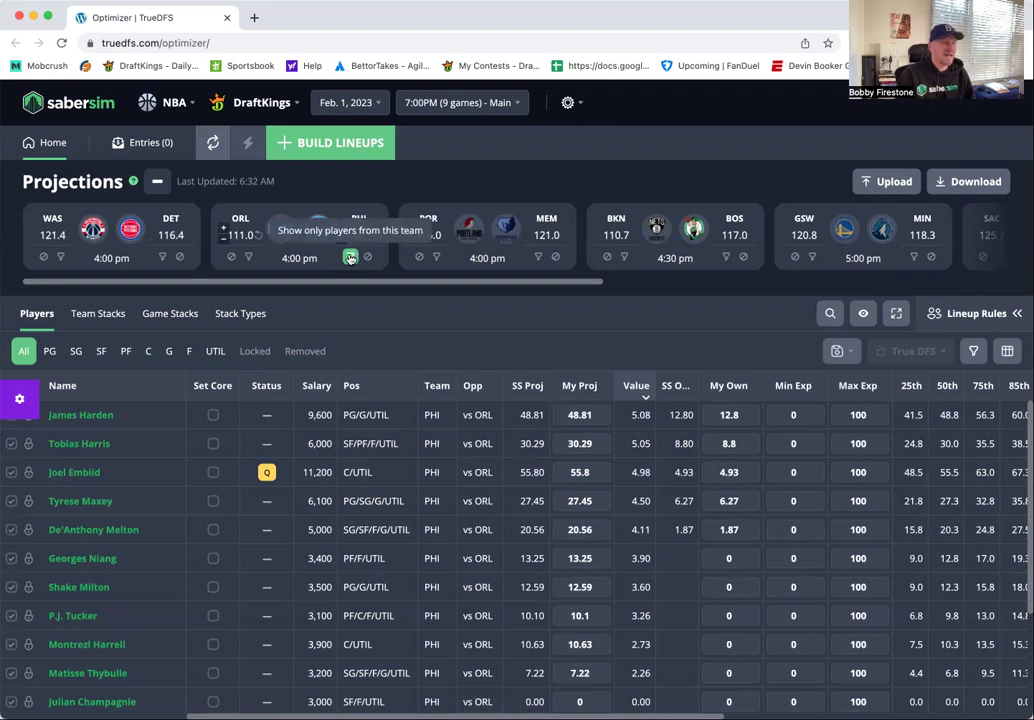
pyautogui.click(350, 258)
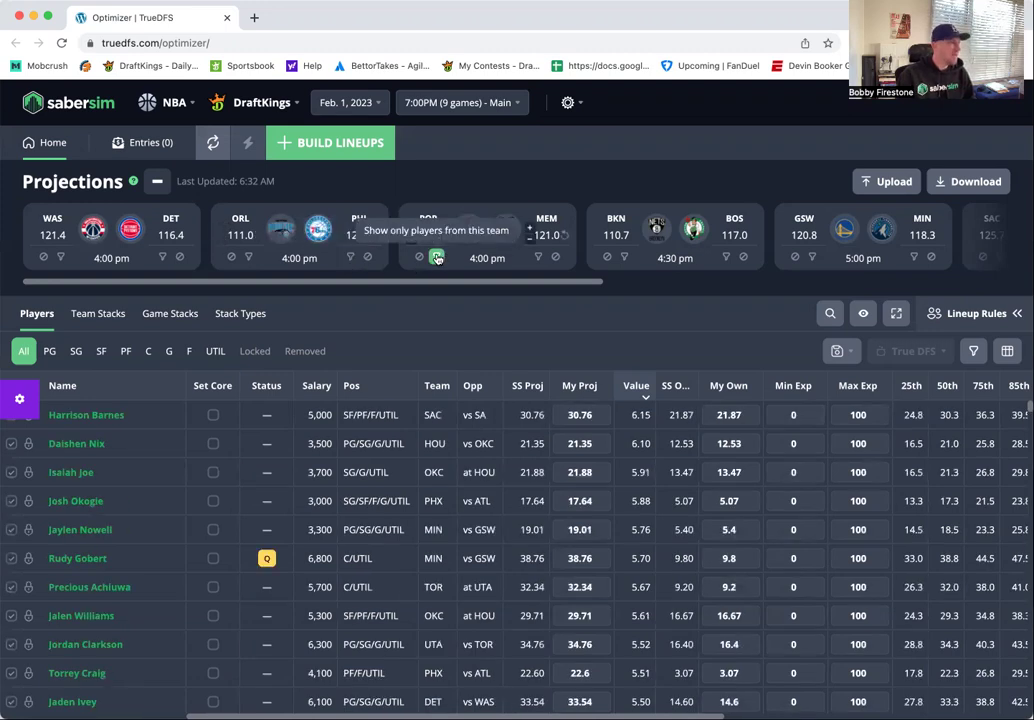
# - Review Portland's and Memphis's player projections by isolating one team at a time, clearing each team filter
pyautogui.click(436, 258)
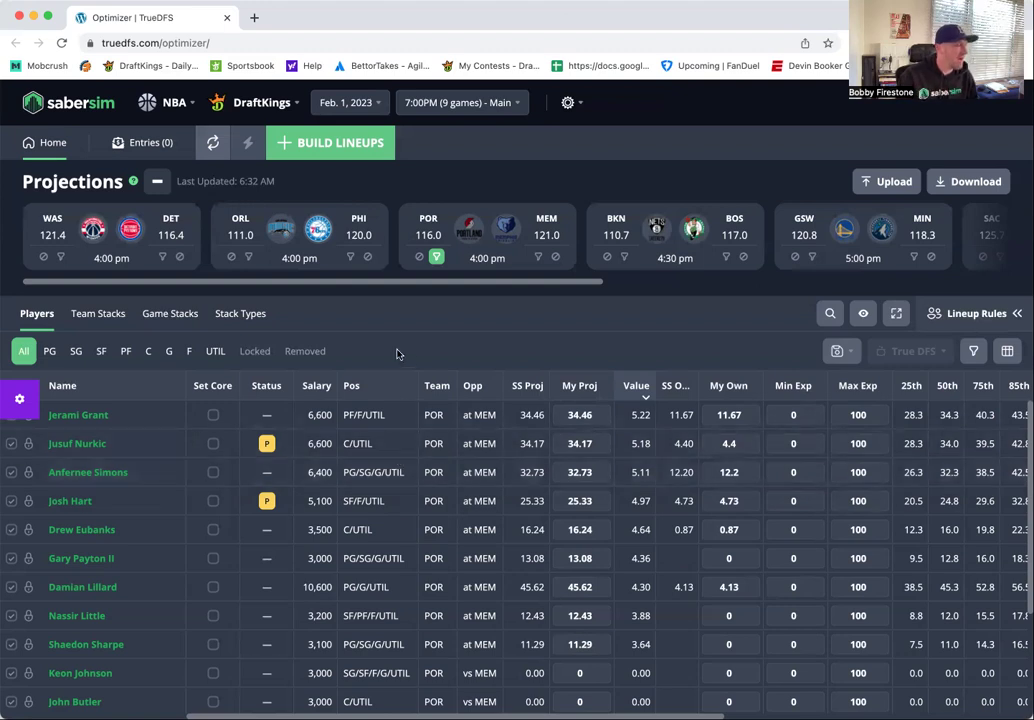
pyautogui.moveTo(446, 250)
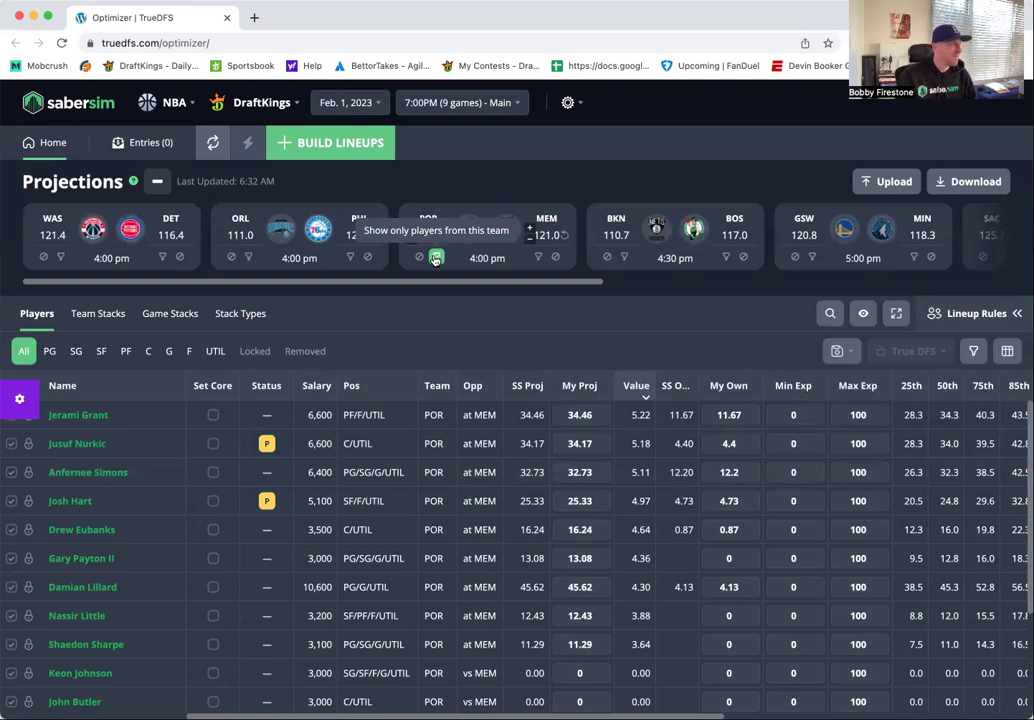
pyautogui.click(436, 258)
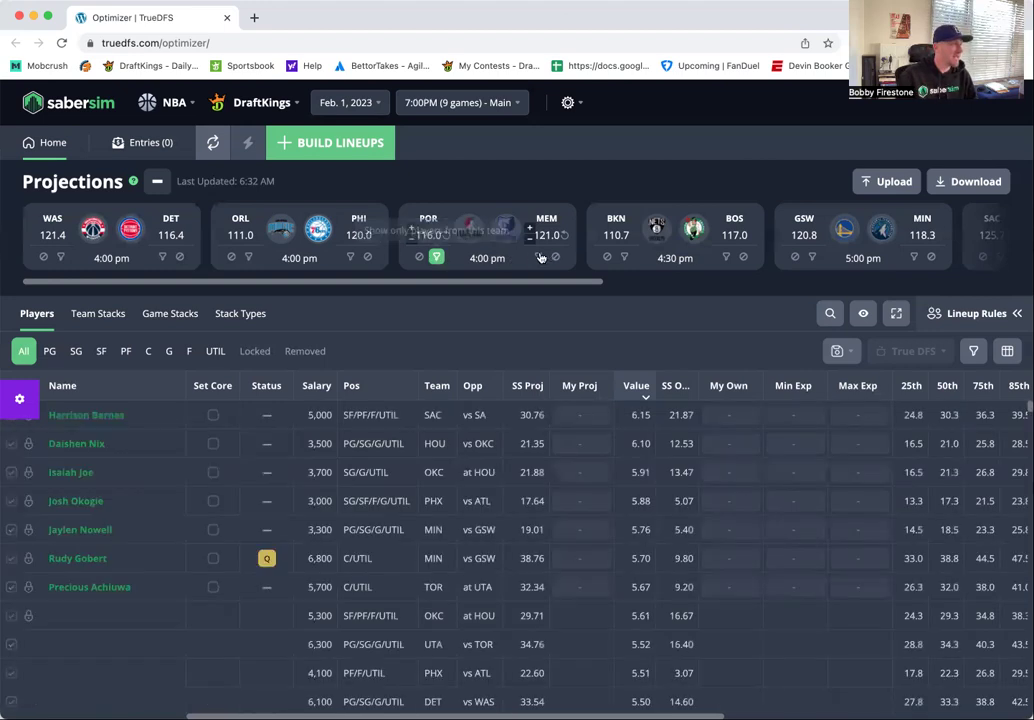
pyautogui.click(538, 258)
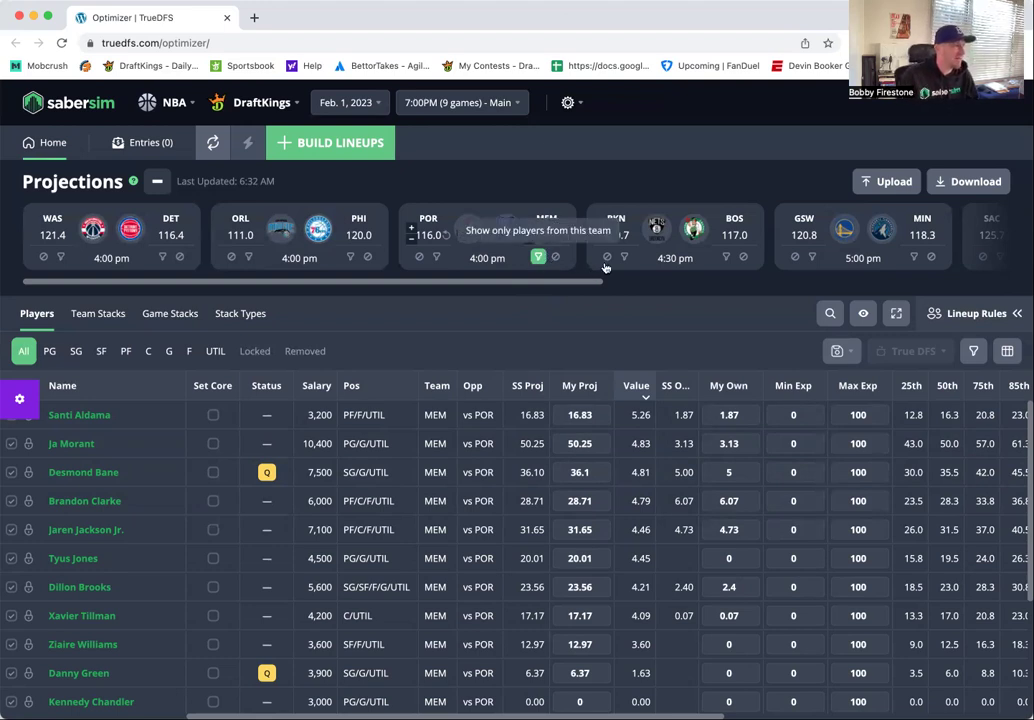
pyautogui.click(538, 257)
# - Examine the Brooklyn and Boston player pools for value and ownership, showing one team at a time and clearing each filter
pyautogui.click(625, 257)
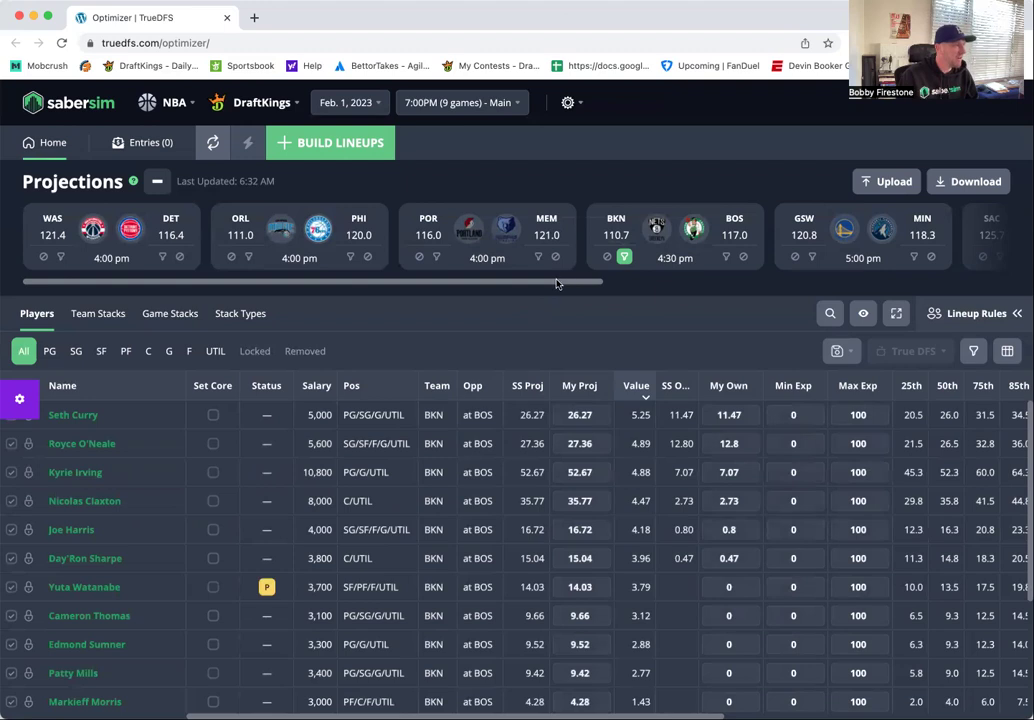
pyautogui.moveTo(575, 286); pyautogui.dragTo(751, 287)
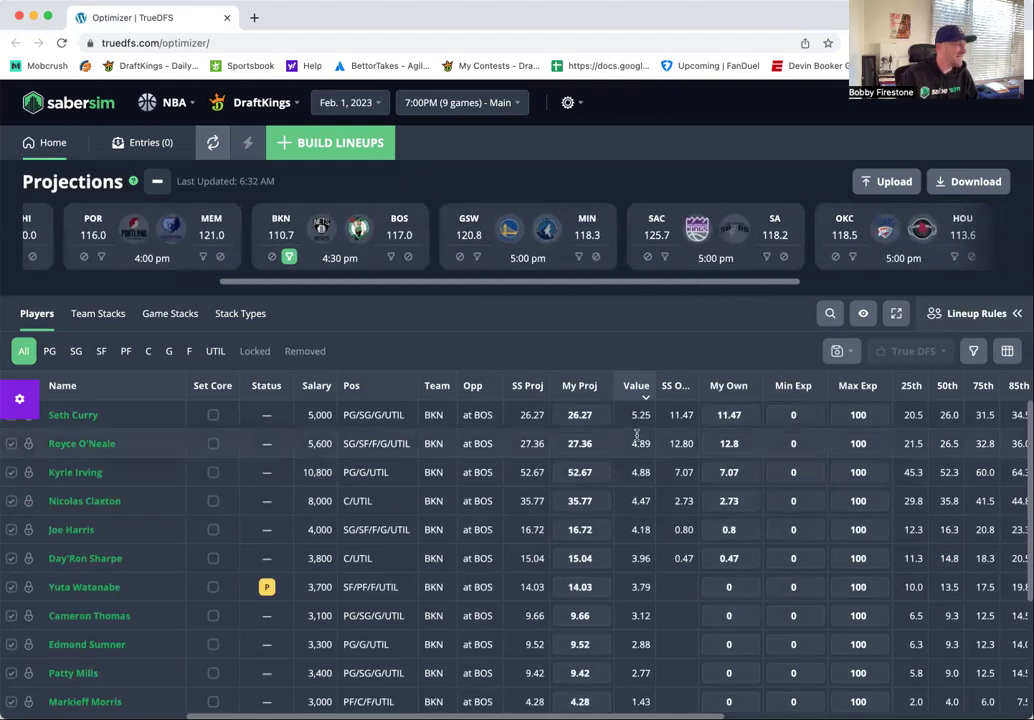
pyautogui.moveTo(601, 488)
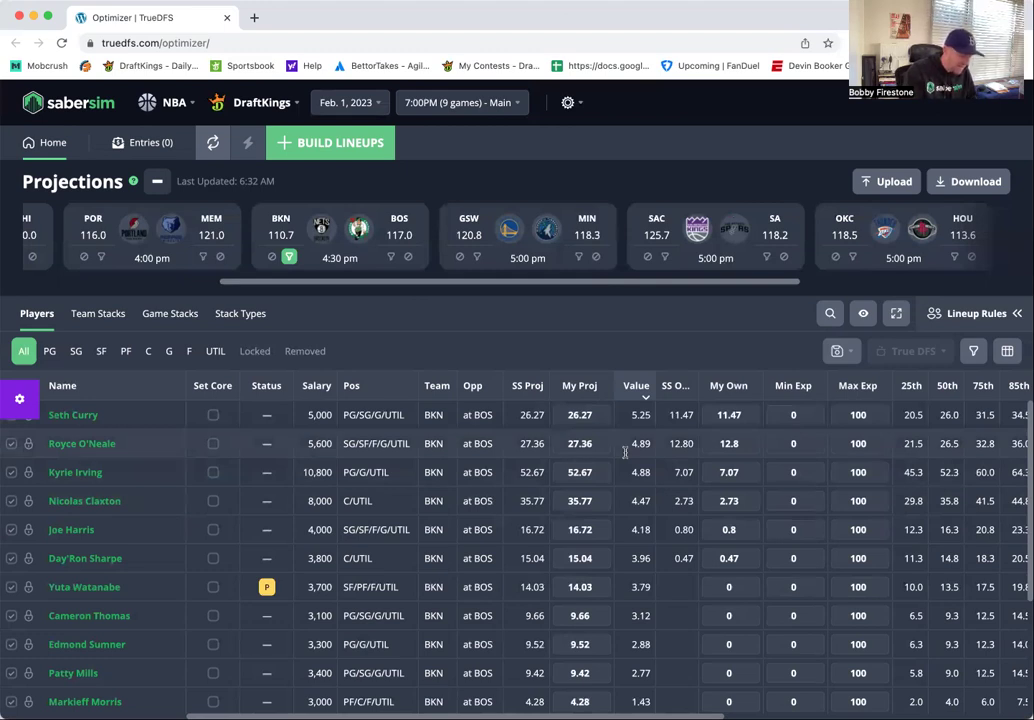
pyautogui.moveTo(758, 500)
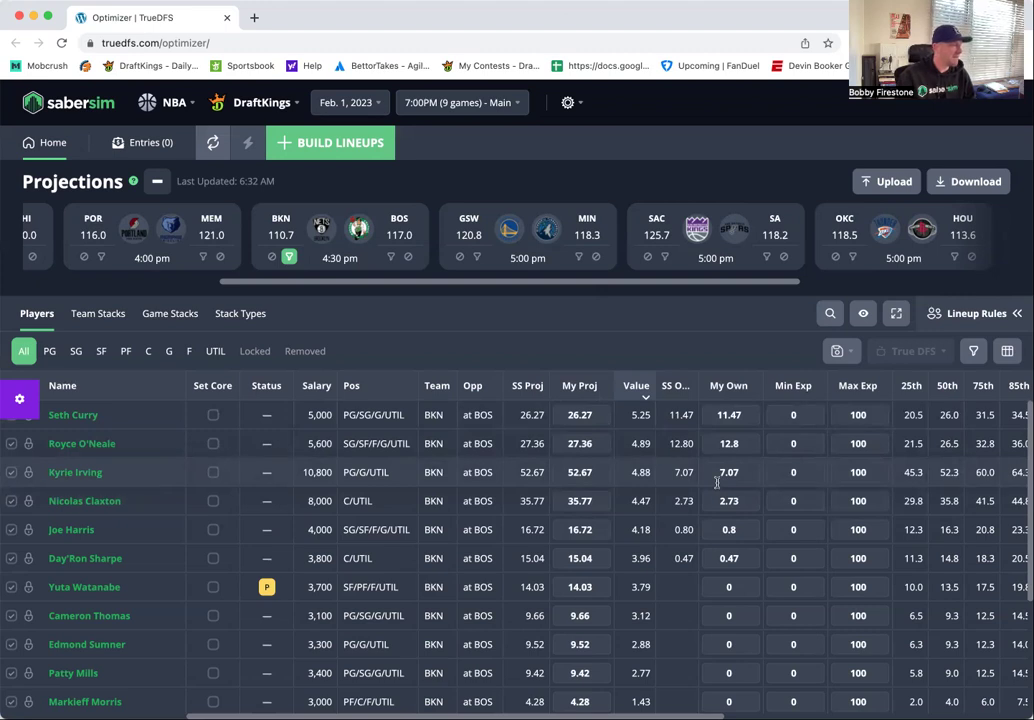
pyautogui.moveTo(718, 481)
pyautogui.click(289, 257)
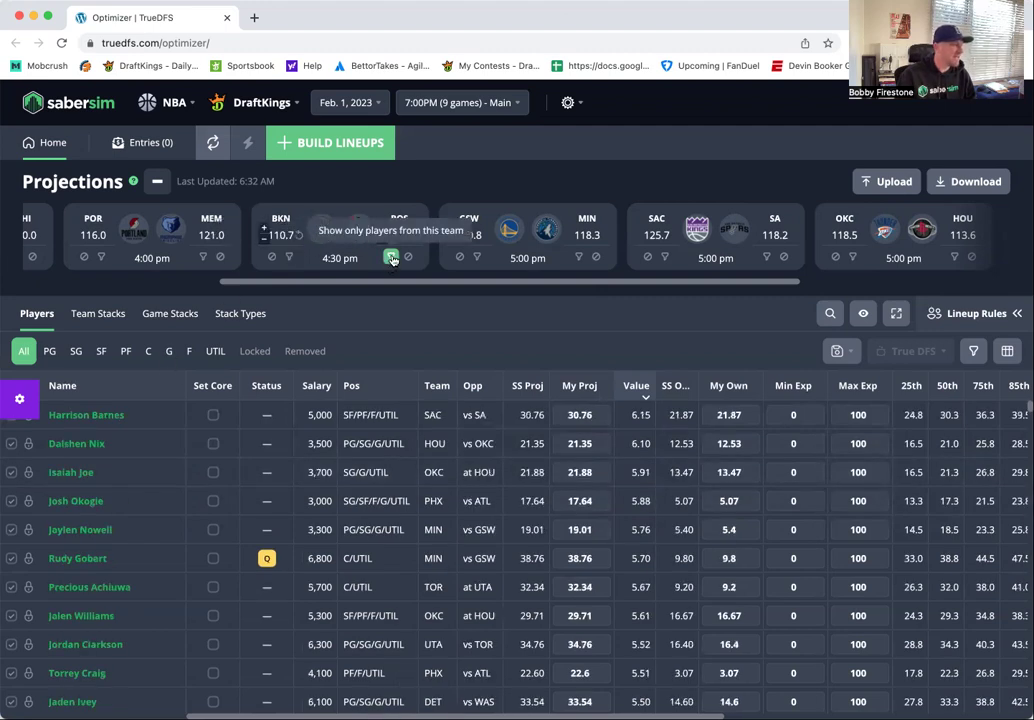
pyautogui.click(391, 257)
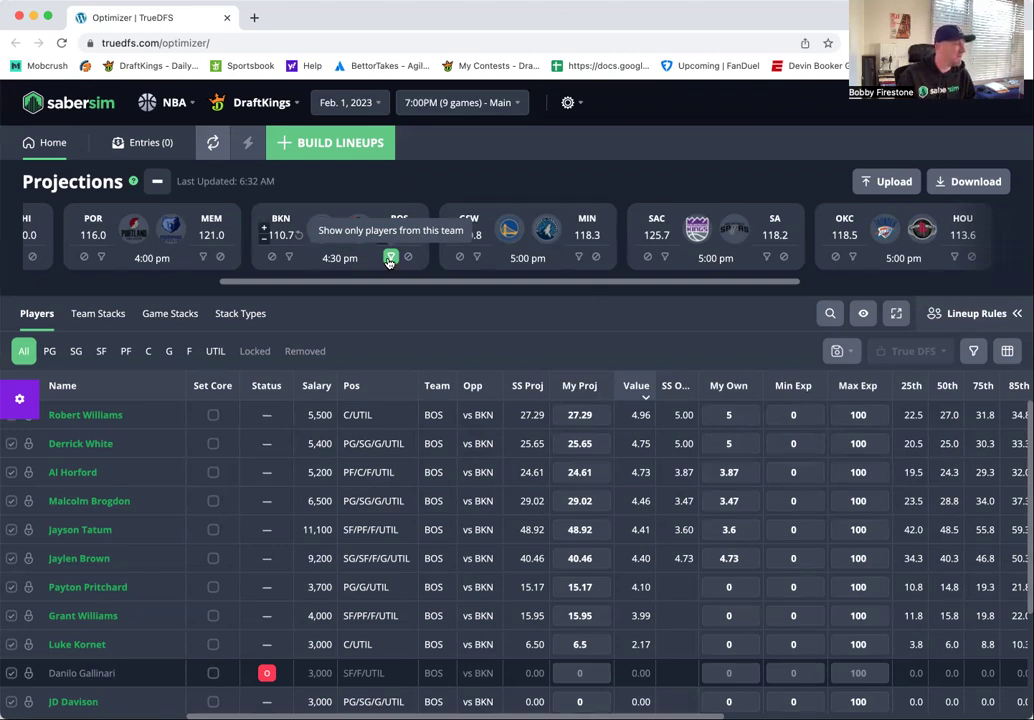
pyautogui.click(390, 258)
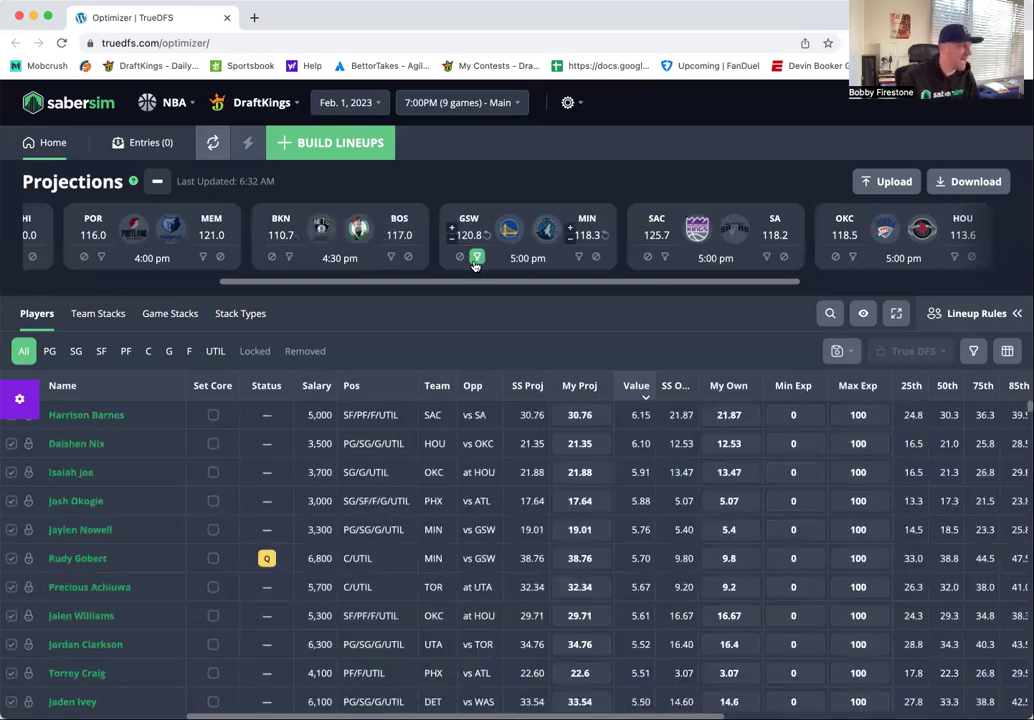
# - Isolate the Golden State players, mark Andrew Wiggins as a core player, and clear the team filter
pyautogui.click(476, 258)
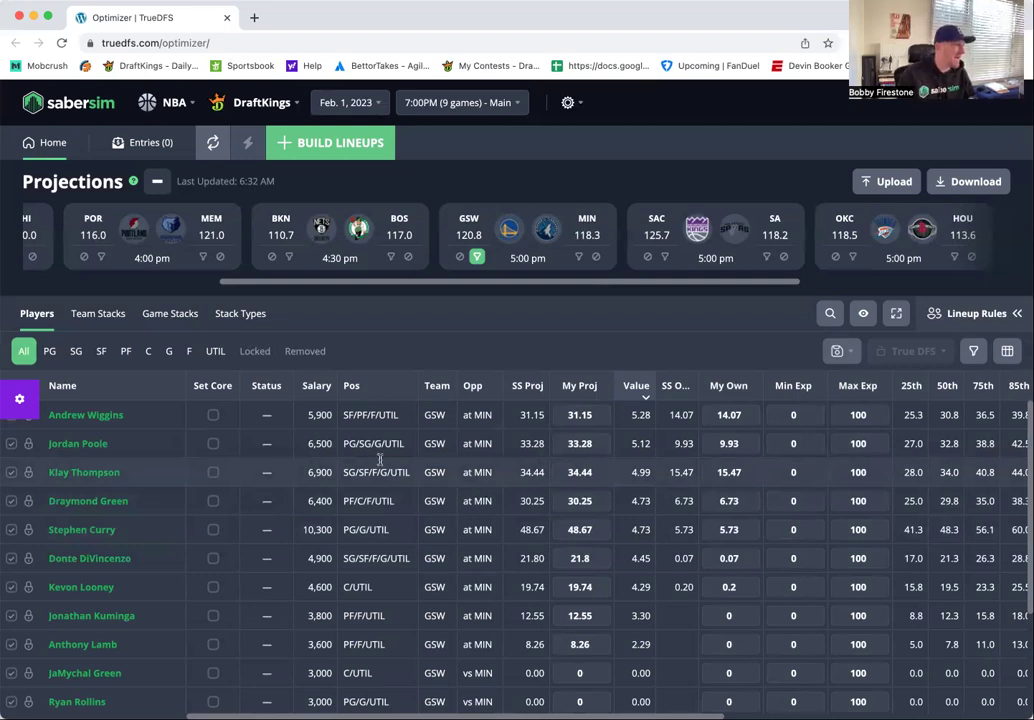
pyautogui.click(213, 414)
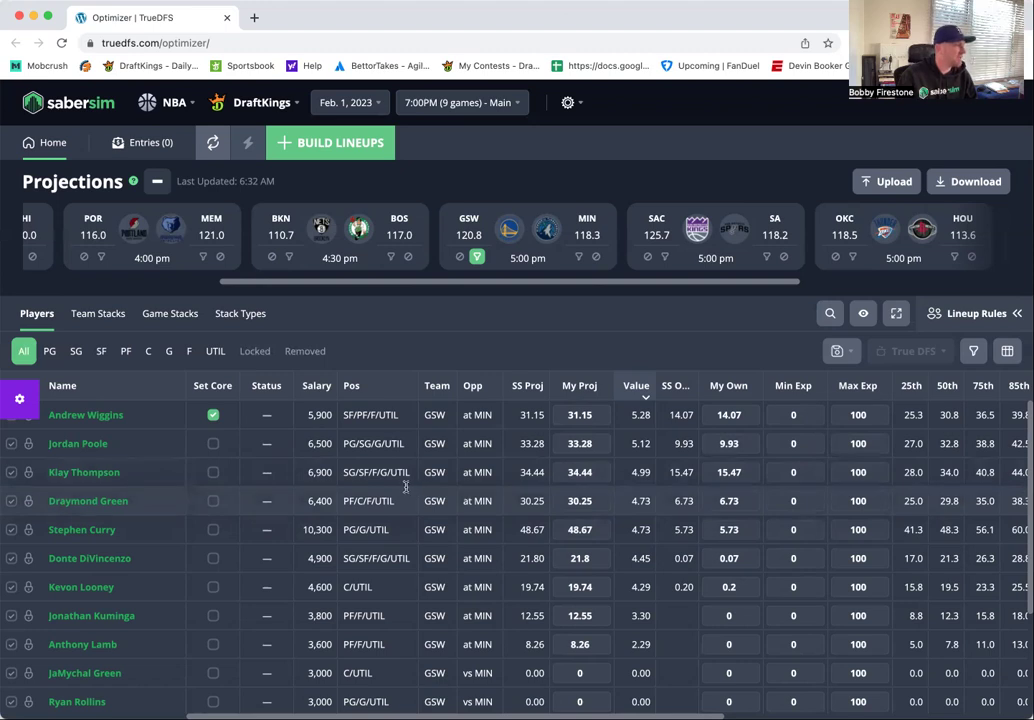
pyautogui.click(477, 258)
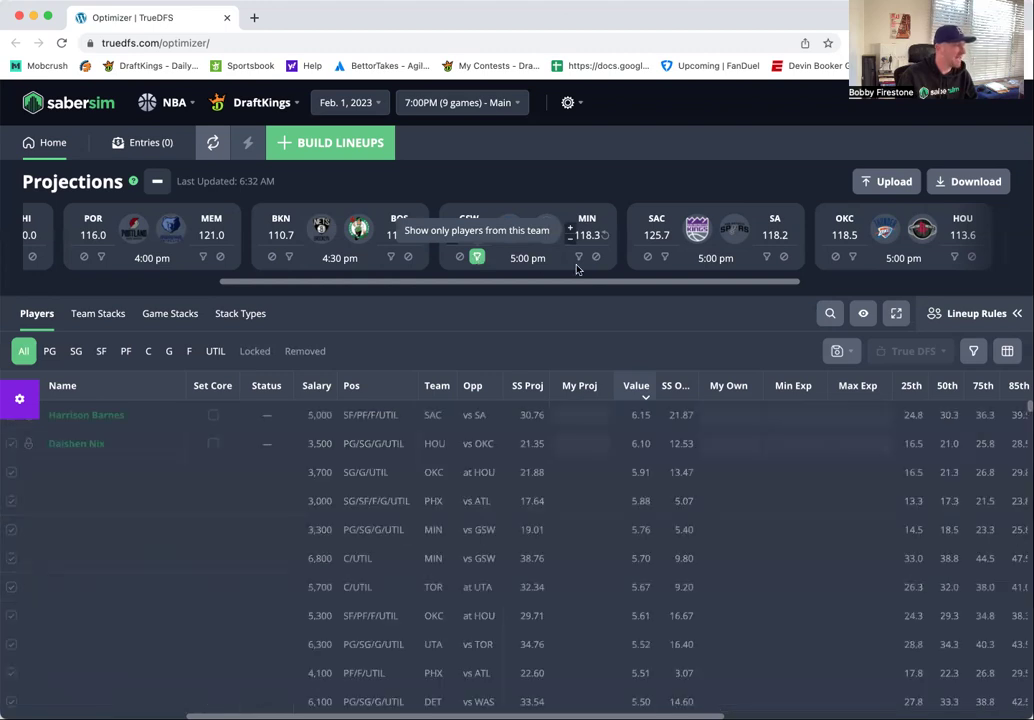
pyautogui.click(477, 259)
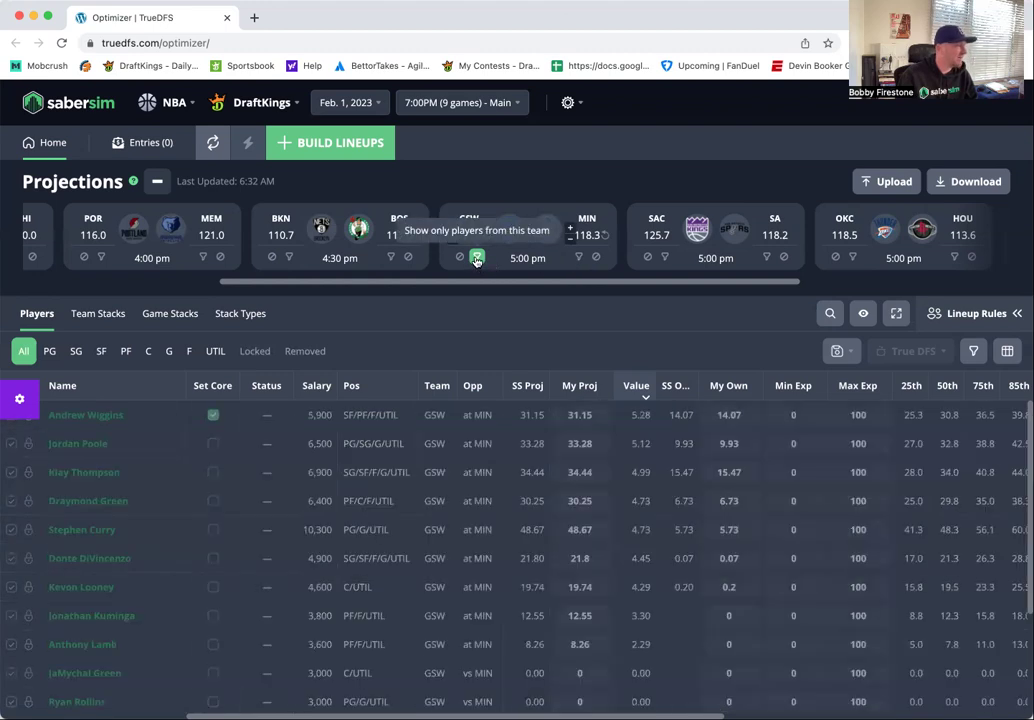
pyautogui.click(477, 258)
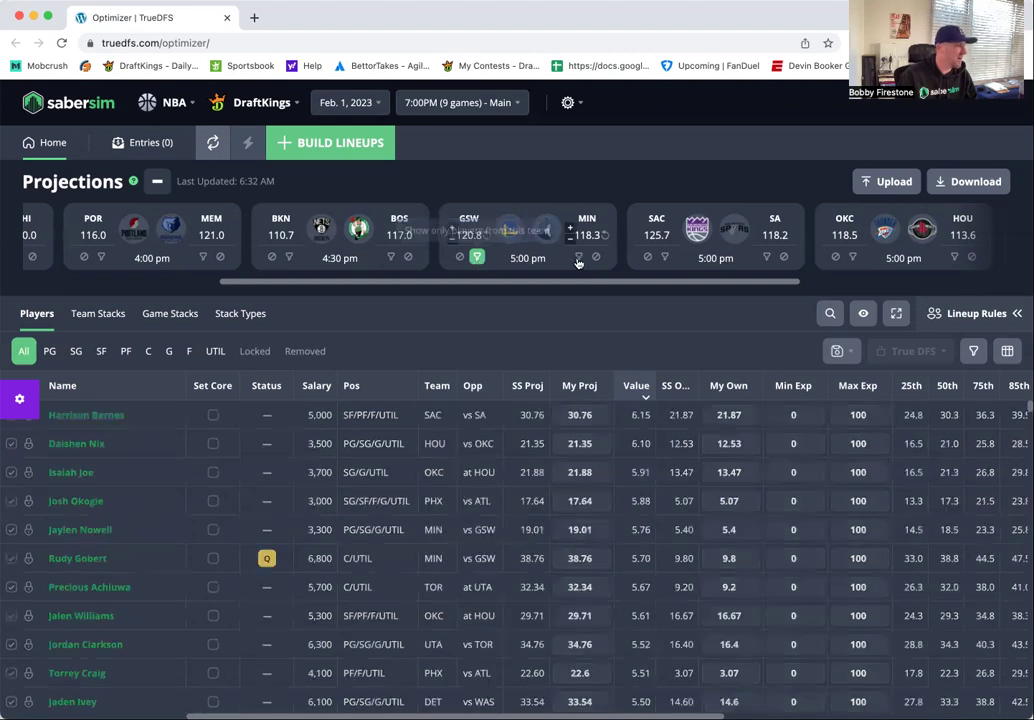
# - Show only Minnesota's players to review their projections, and clear the team filter
pyautogui.click(578, 258)
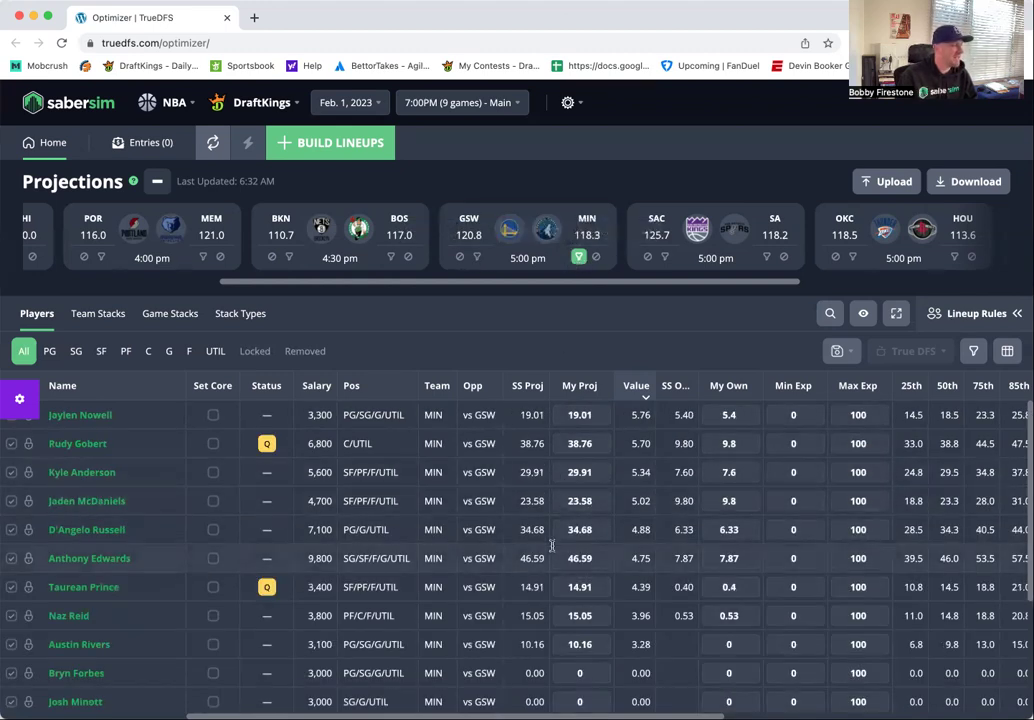
pyautogui.moveTo(558, 536)
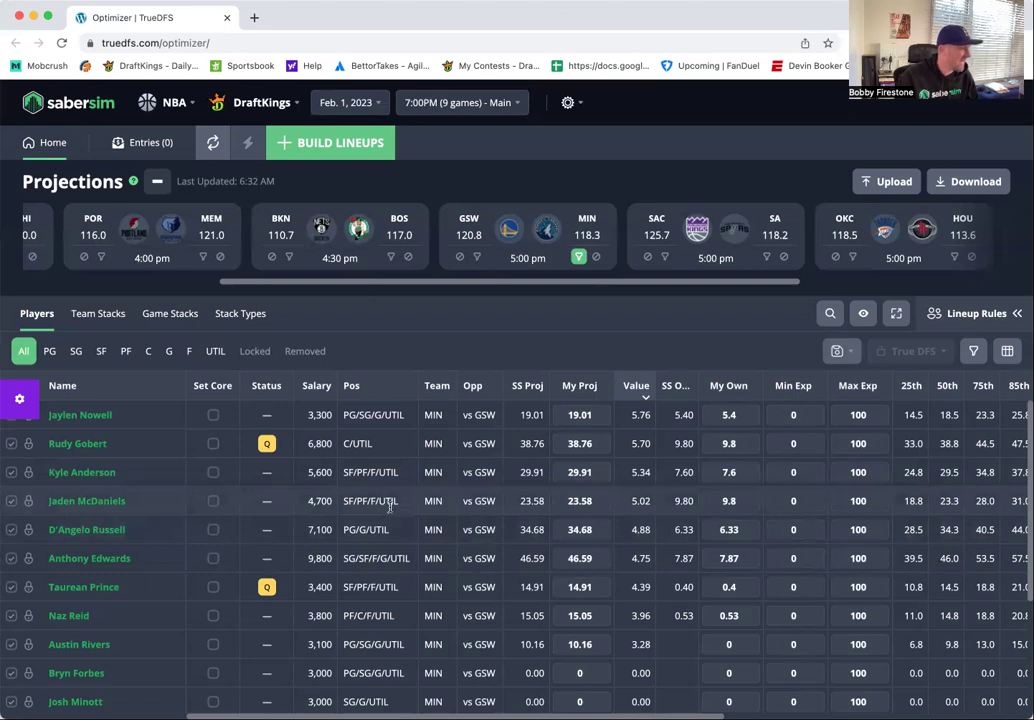
pyautogui.click(580, 257)
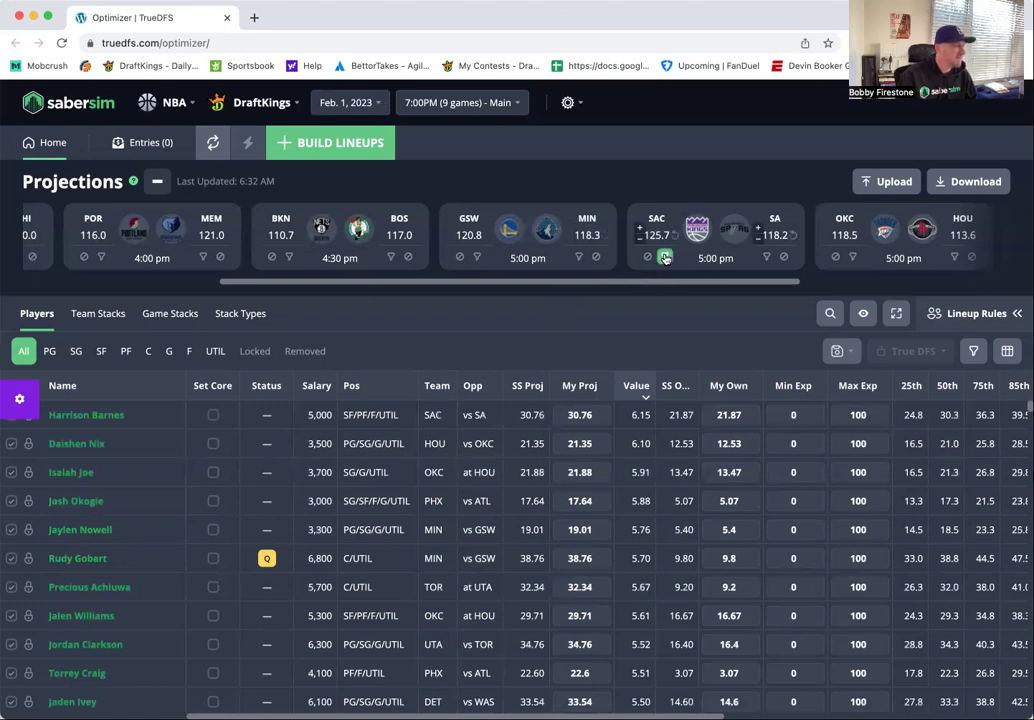
# - Review the Sacramento and San Antonio player projections by filtering to each team in turn and clearing each filter
pyautogui.click(665, 257)
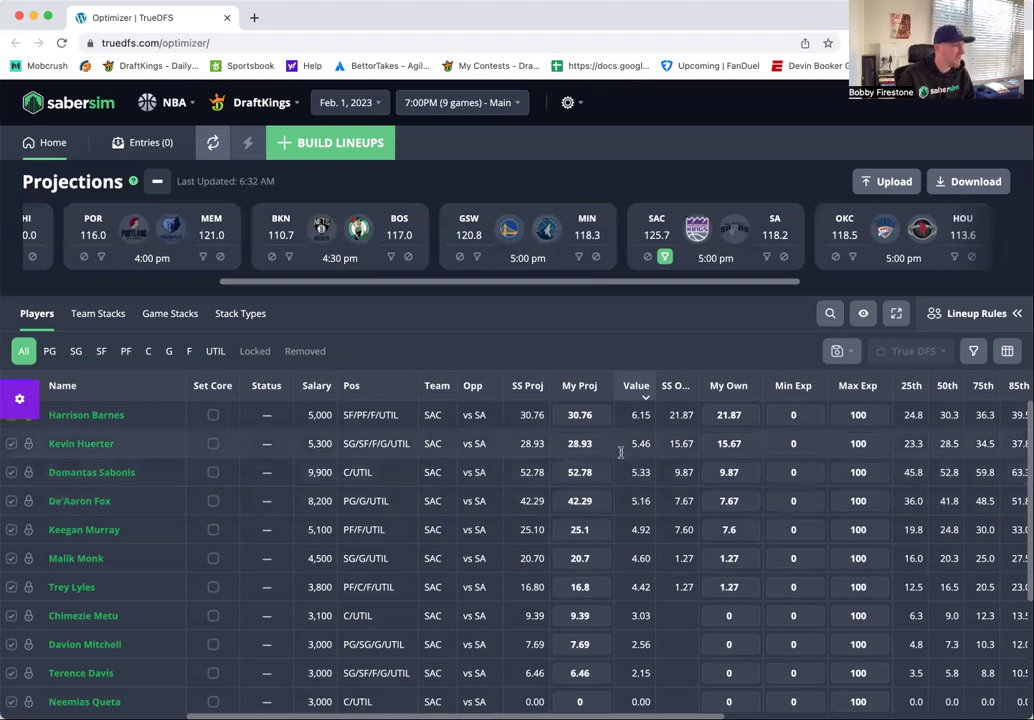
pyautogui.moveTo(607, 452)
pyautogui.click(664, 258)
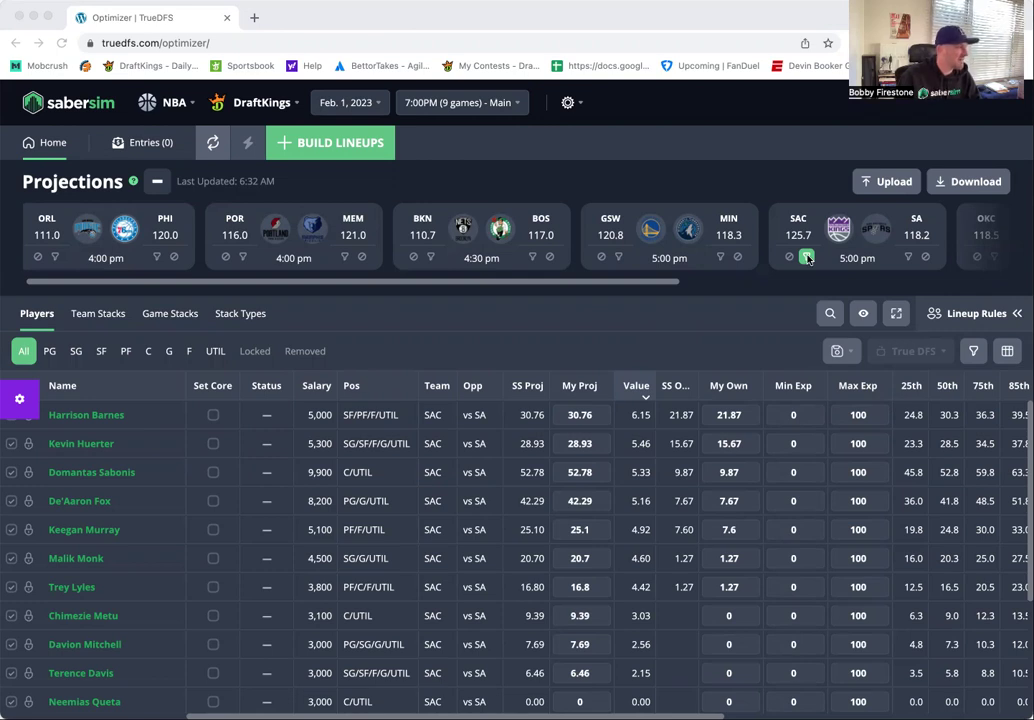
pyautogui.click(815, 260)
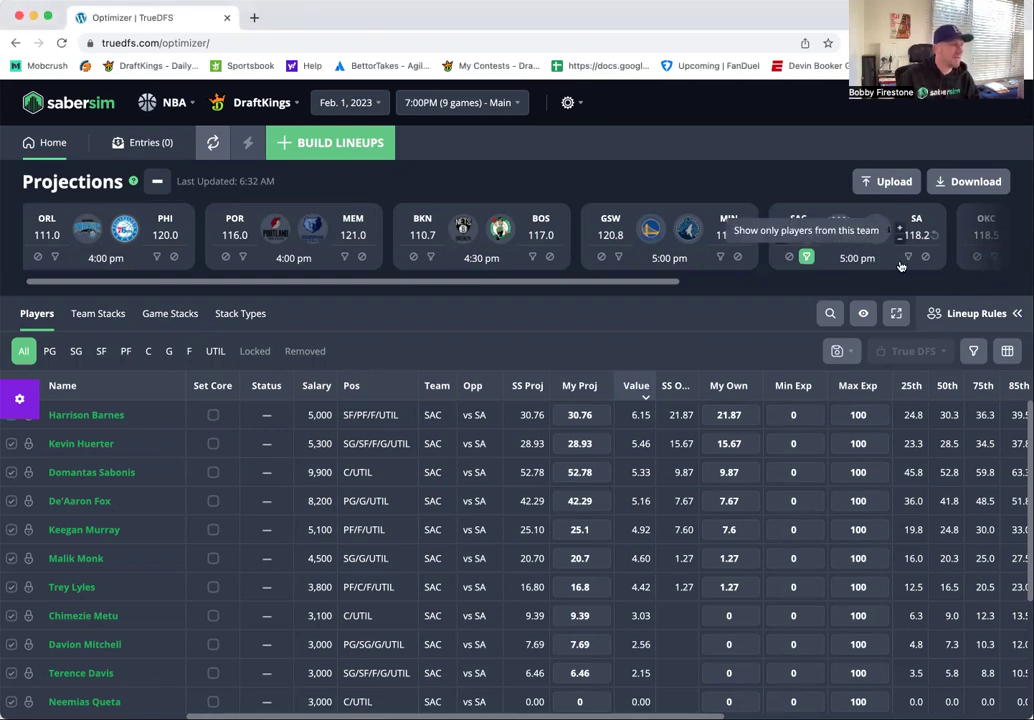
pyautogui.click(806, 257)
pyautogui.click(907, 258)
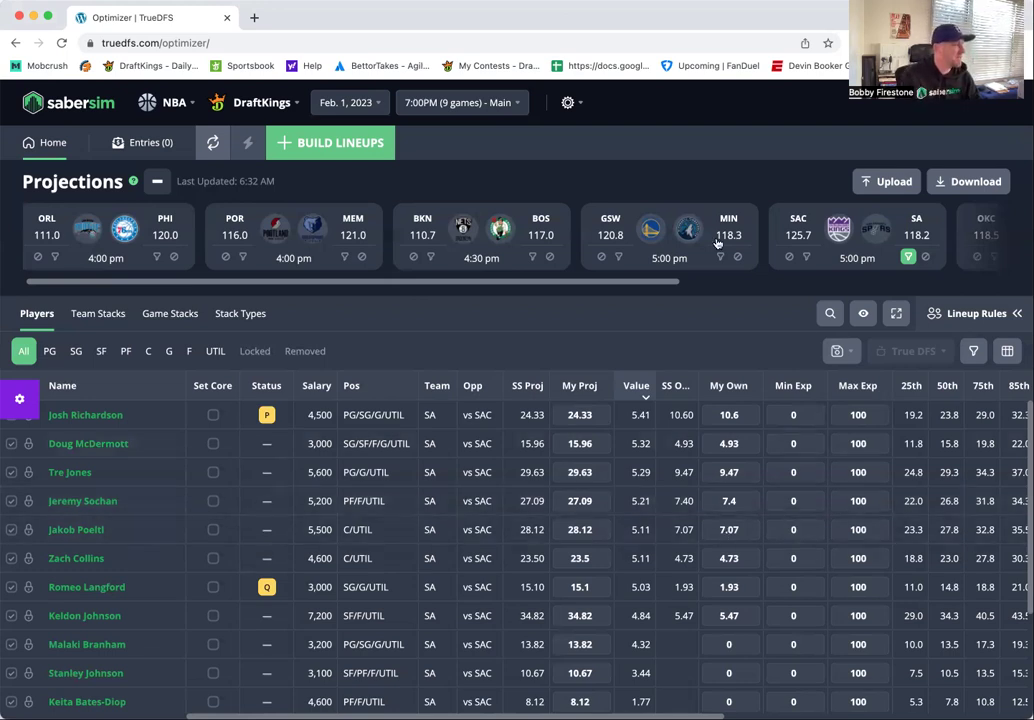
pyautogui.click(908, 257)
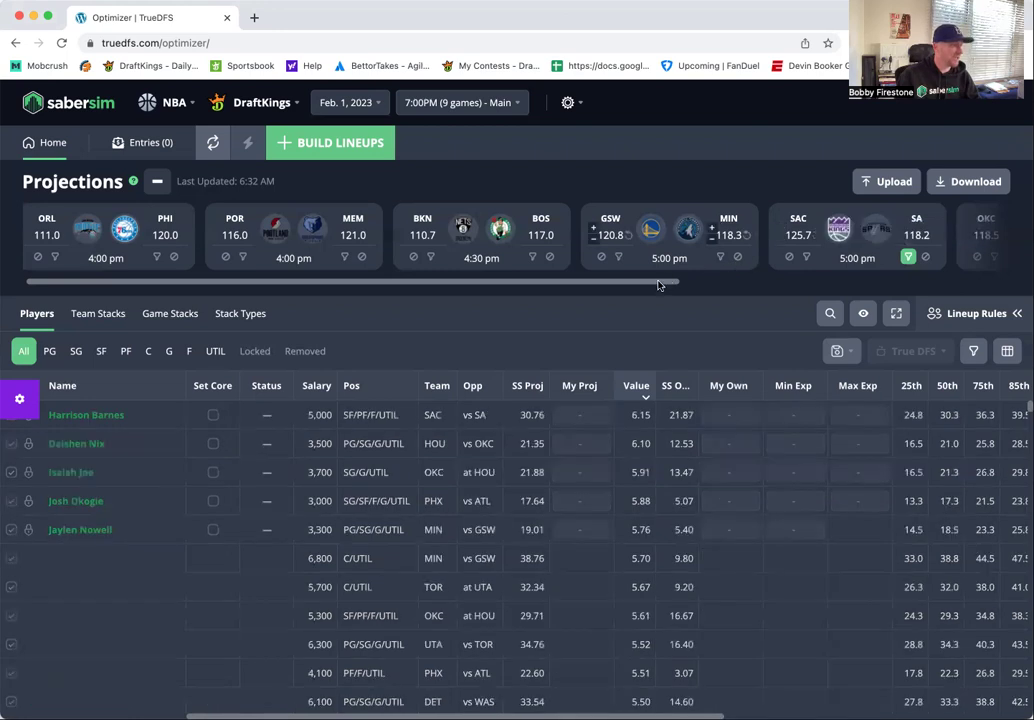
# - Examine Oklahoma City's and Houston's player values and projected ownership one team at a time, clearing each filter
pyautogui.hscroll(10, 658, 286)
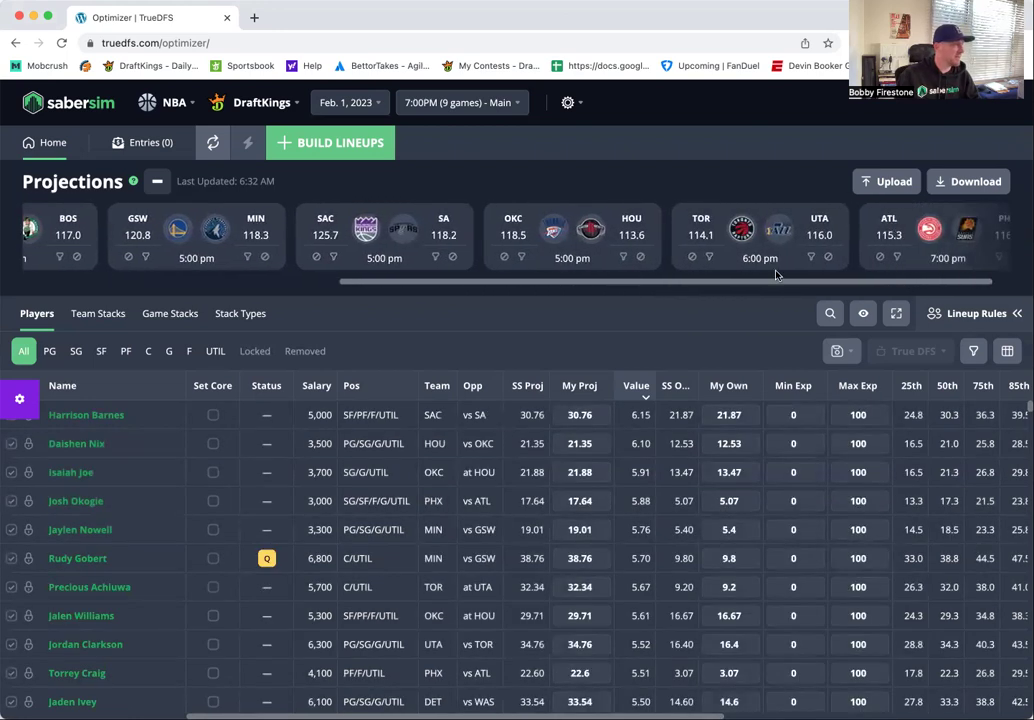
pyautogui.click(521, 257)
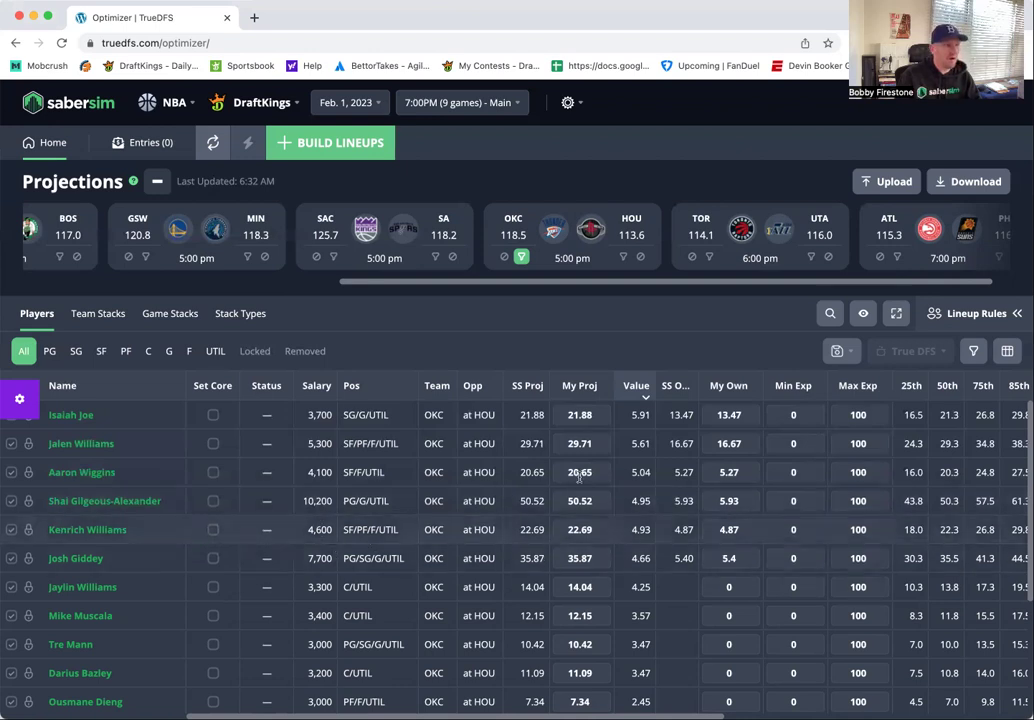
pyautogui.click(521, 257)
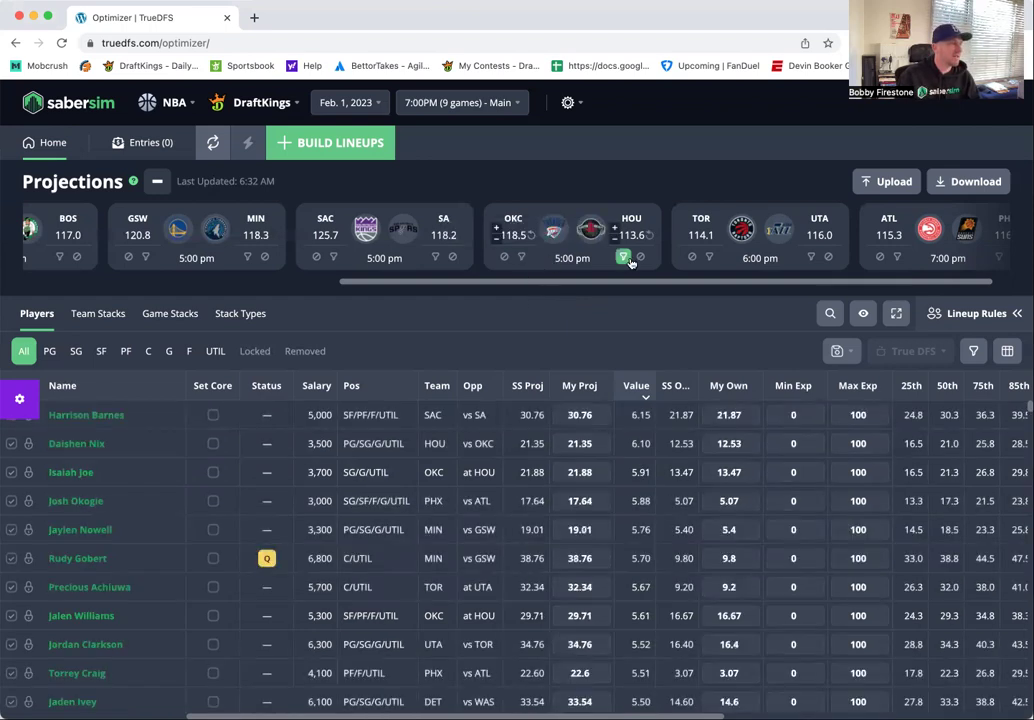
pyautogui.click(622, 258)
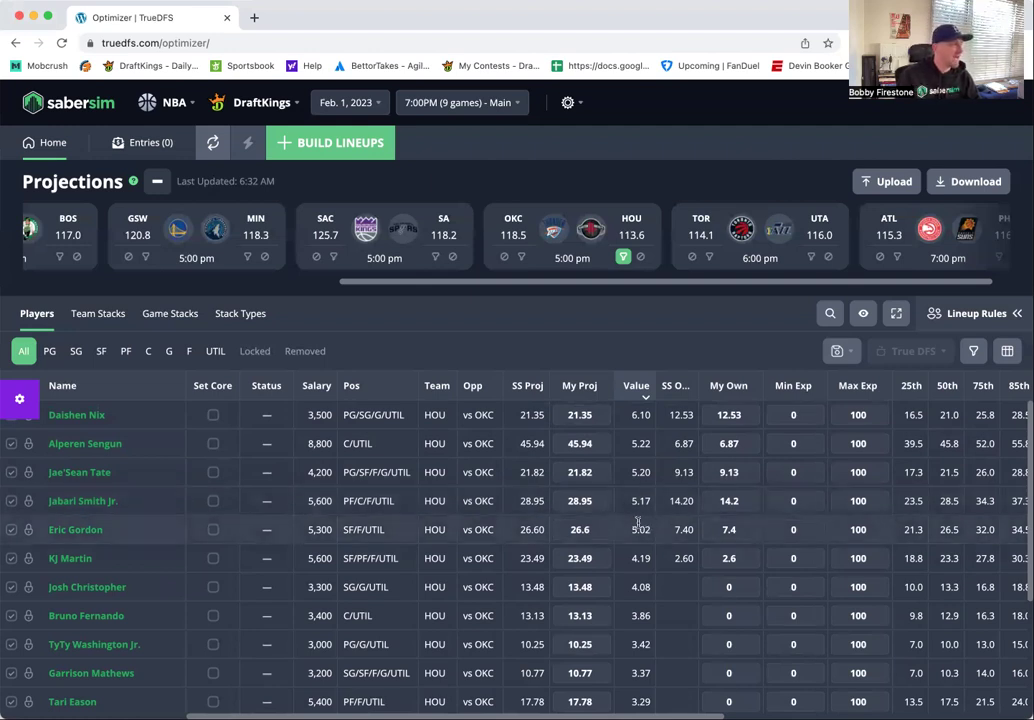
pyautogui.click(623, 257)
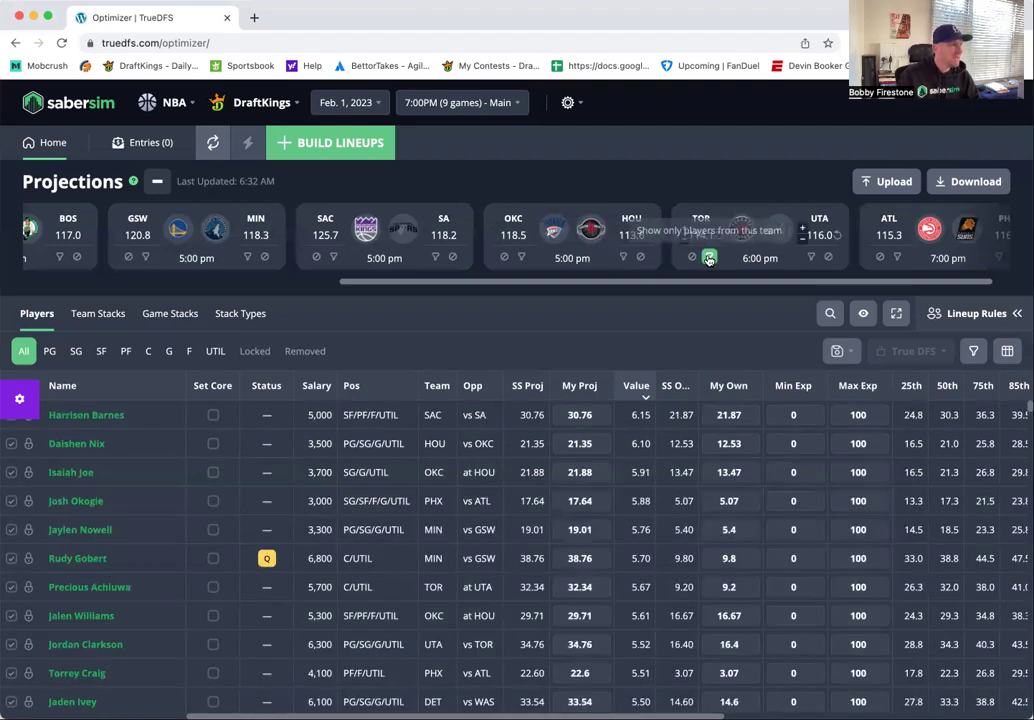
# - Show only Toronto's players to review their projections and value, and clear the team filter
pyautogui.click(709, 257)
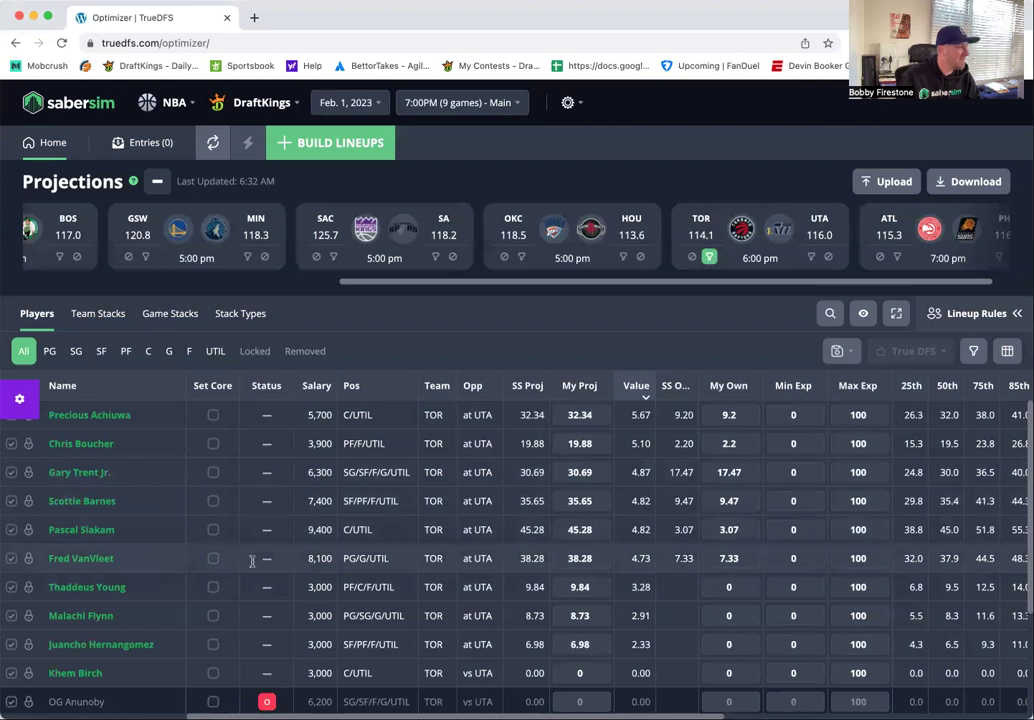
pyautogui.click(709, 258)
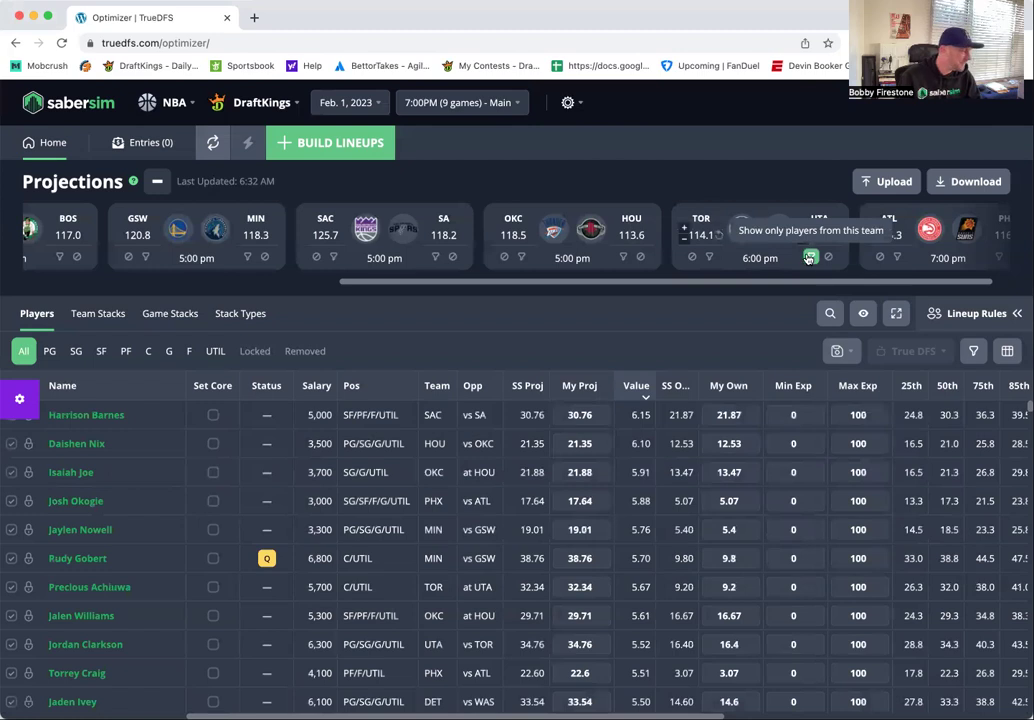
# - Filter to Utah's players, try Jordan Clarkson as a core player, remove the mark, and clear the team filter
pyautogui.click(809, 258)
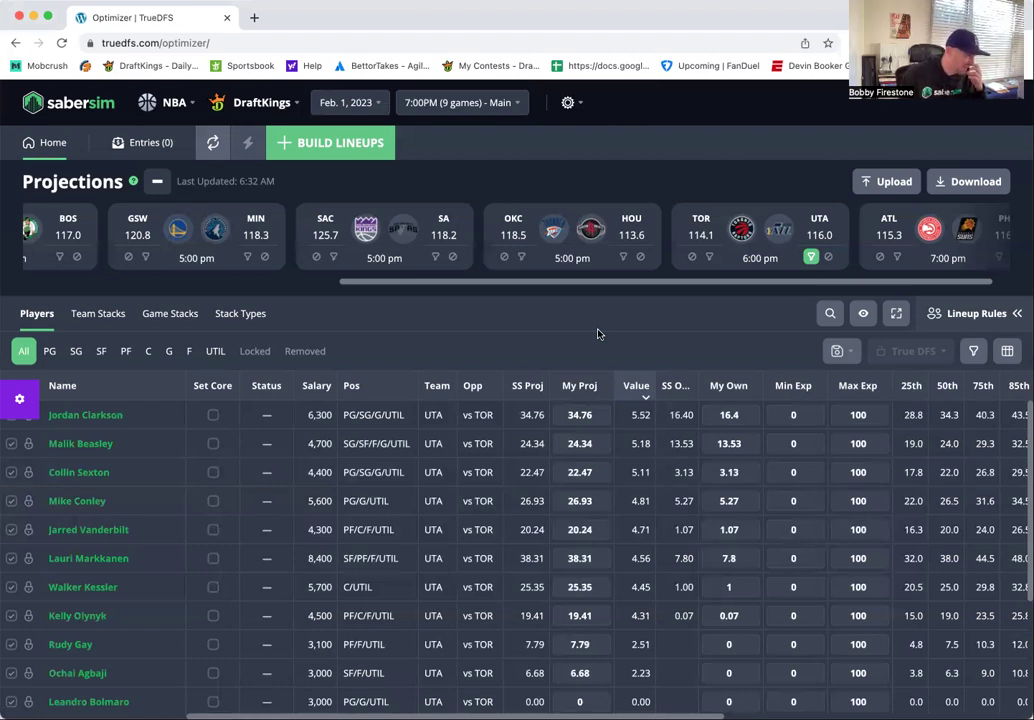
pyautogui.click(214, 414)
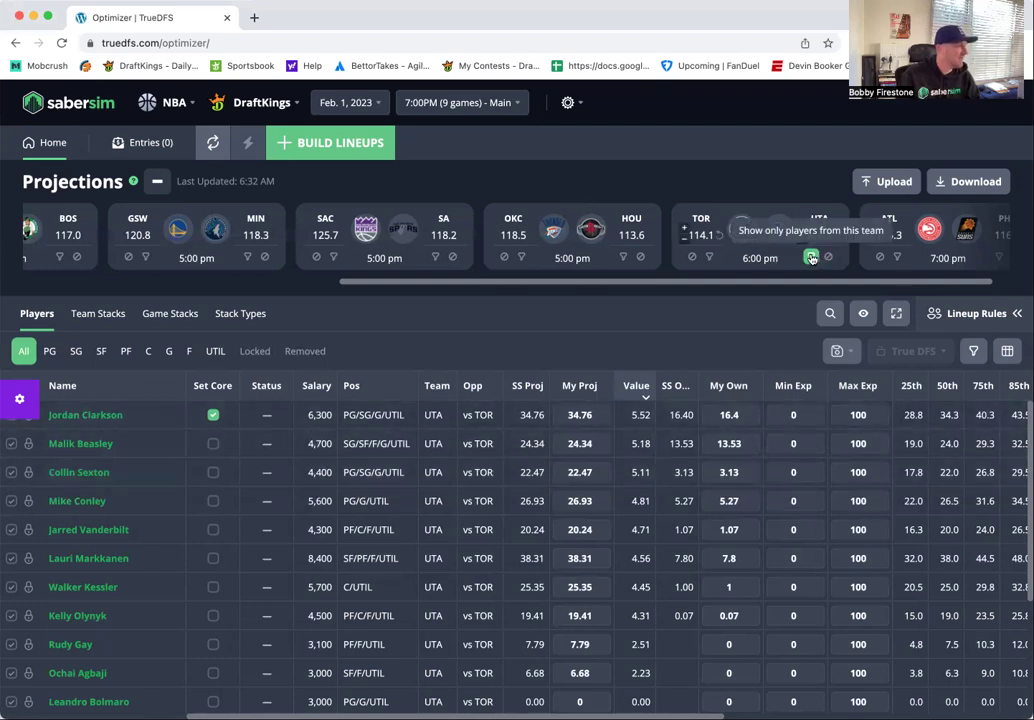
pyautogui.click(213, 414)
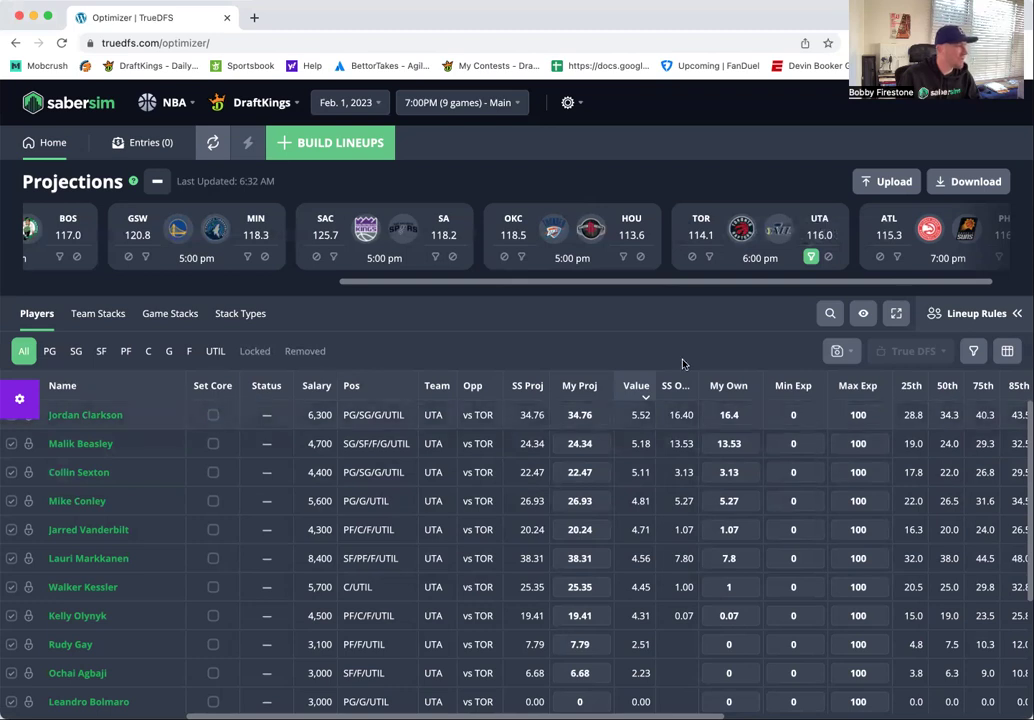
pyautogui.click(810, 258)
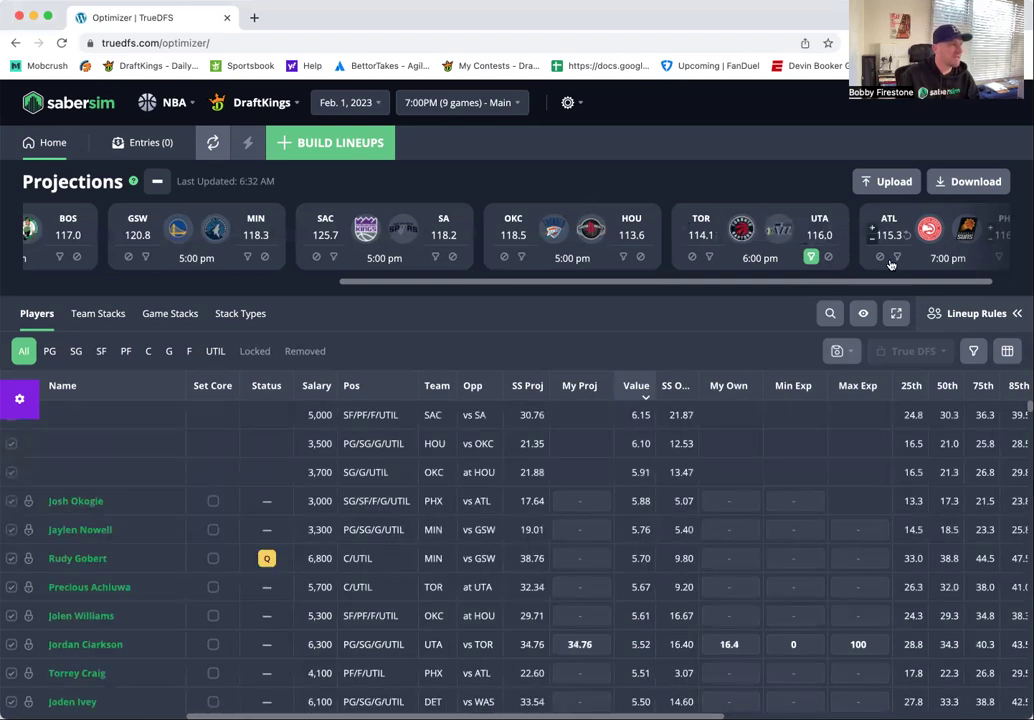
# - Isolate Atlanta's players to examine their projections and projected ownership, and clear the team filter
pyautogui.click(897, 258)
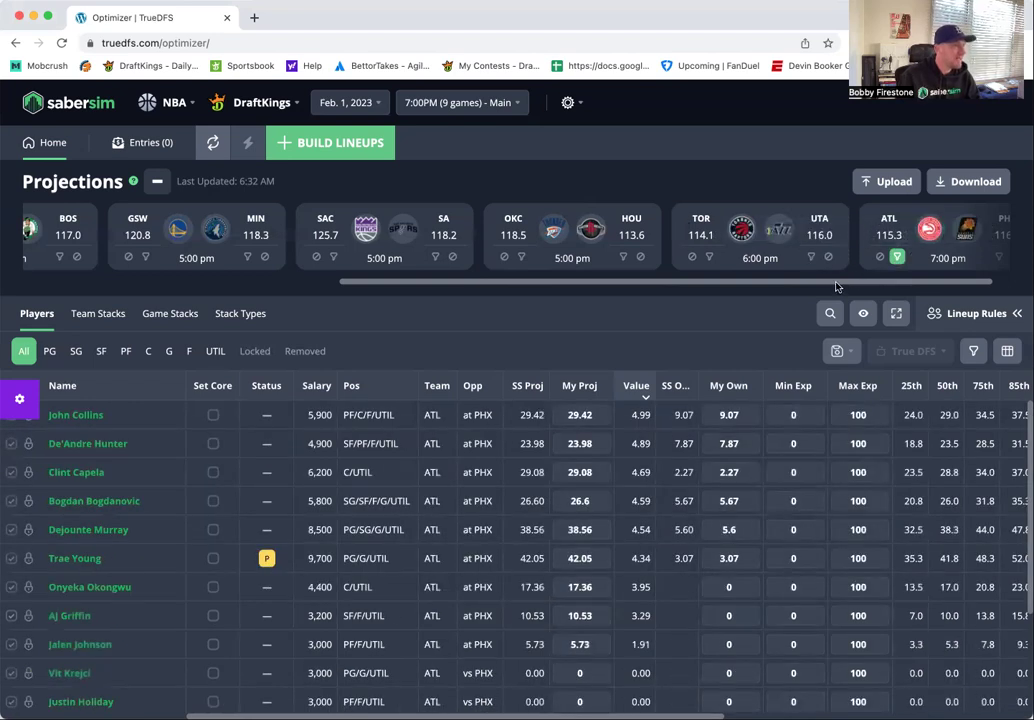
pyautogui.hscroll(2, 700, 240)
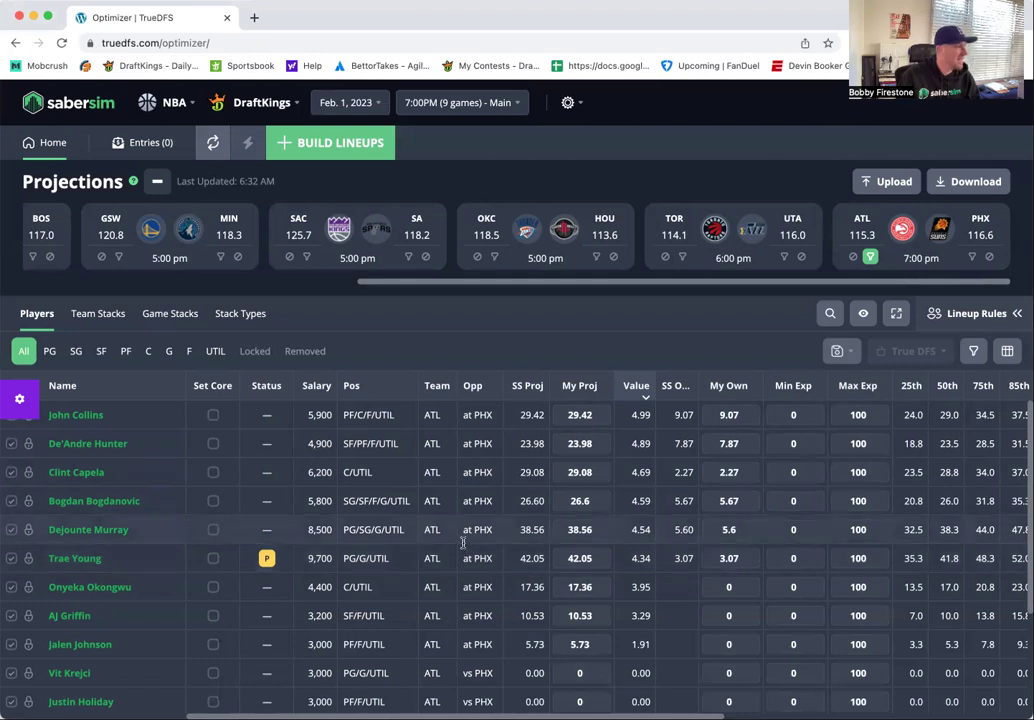
pyautogui.click(871, 257)
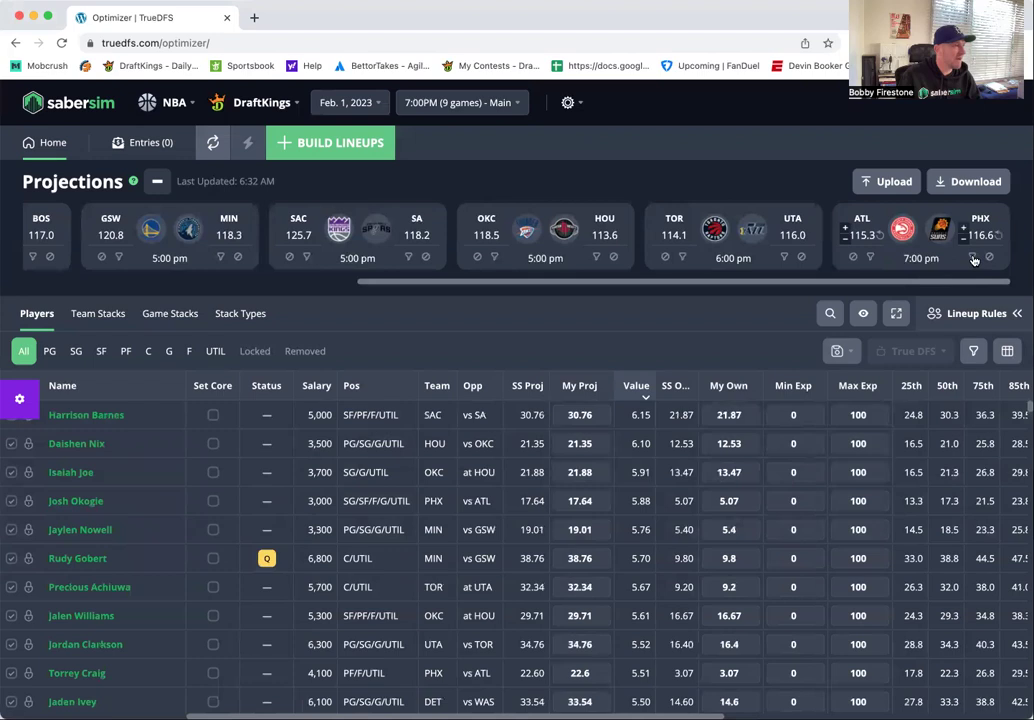
# - Filter to Phoenix's players, mark Cameron Johnson as a core player, and clear the team filter
pyautogui.click(971, 257)
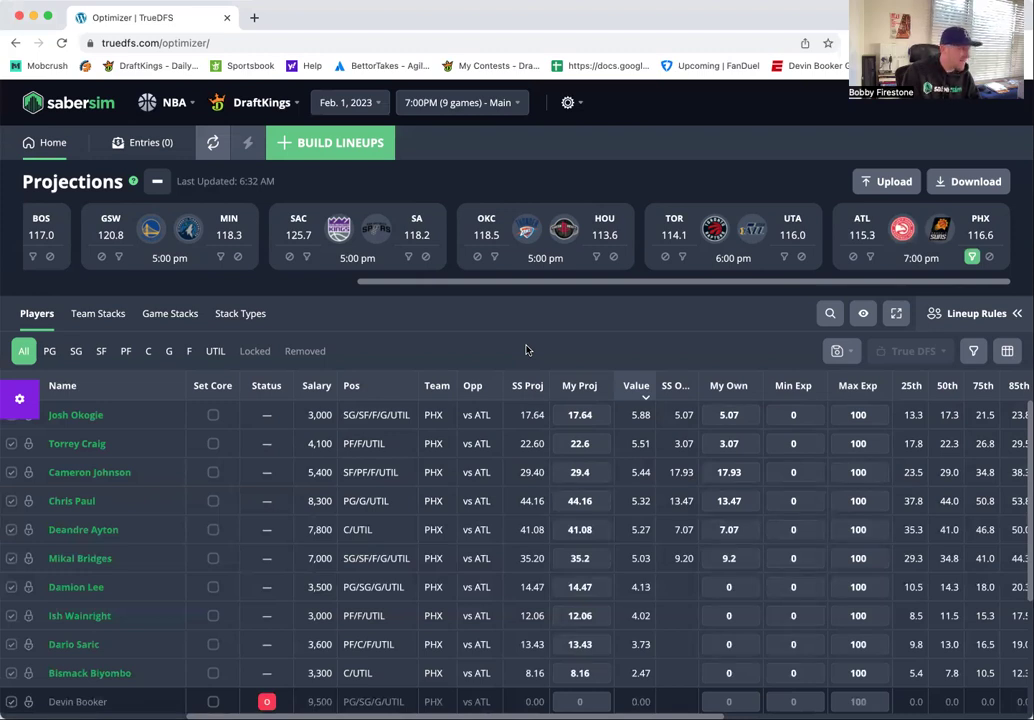
pyautogui.click(213, 473)
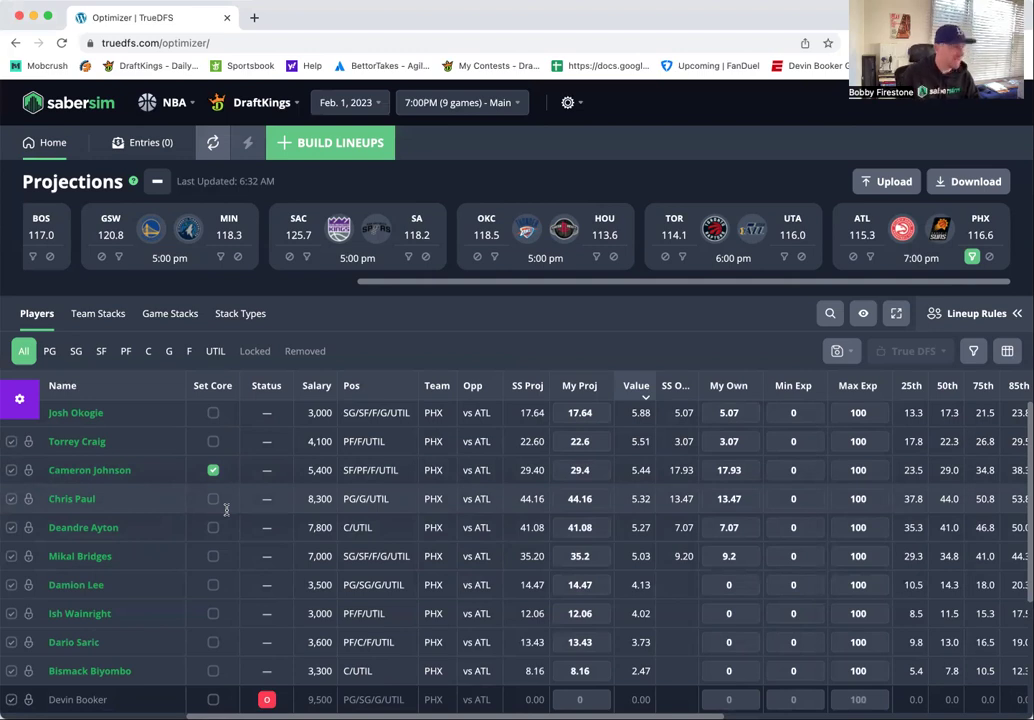
pyautogui.click(971, 256)
pyautogui.moveTo(491, 286); pyautogui.dragTo(124, 272)
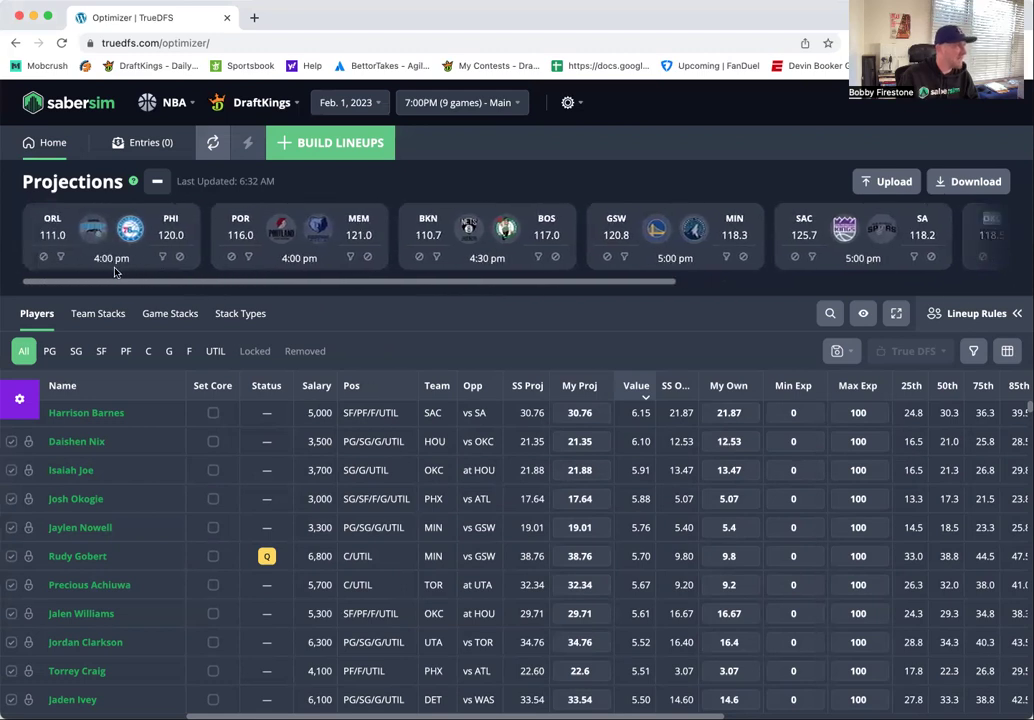